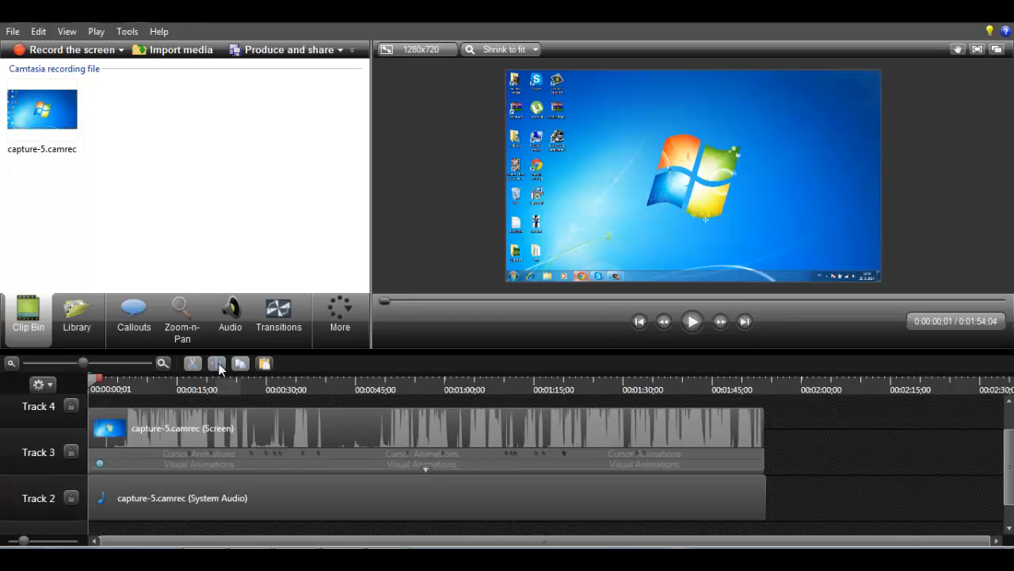
click(180, 439)
right_click(179, 436)
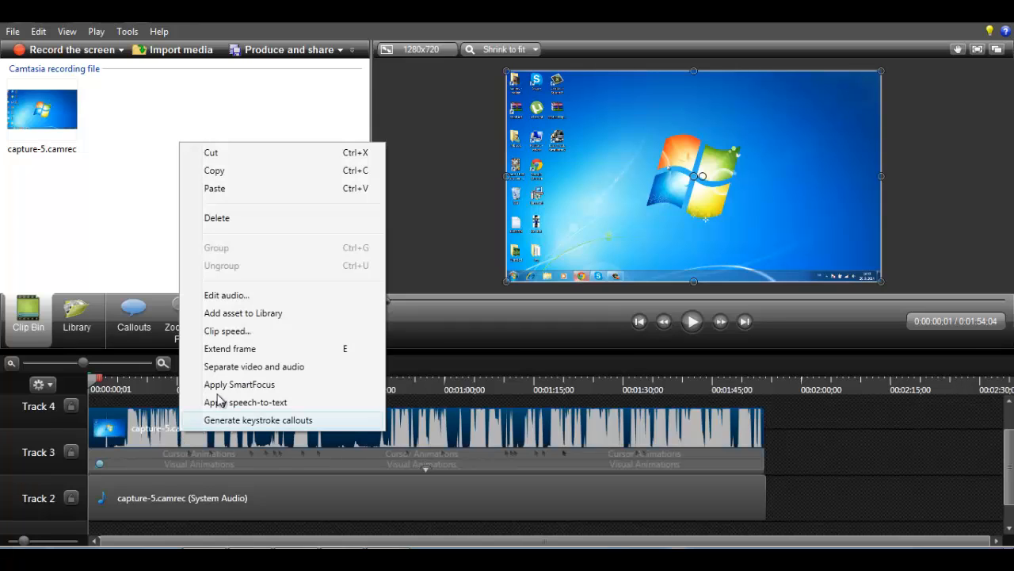
click(860, 442)
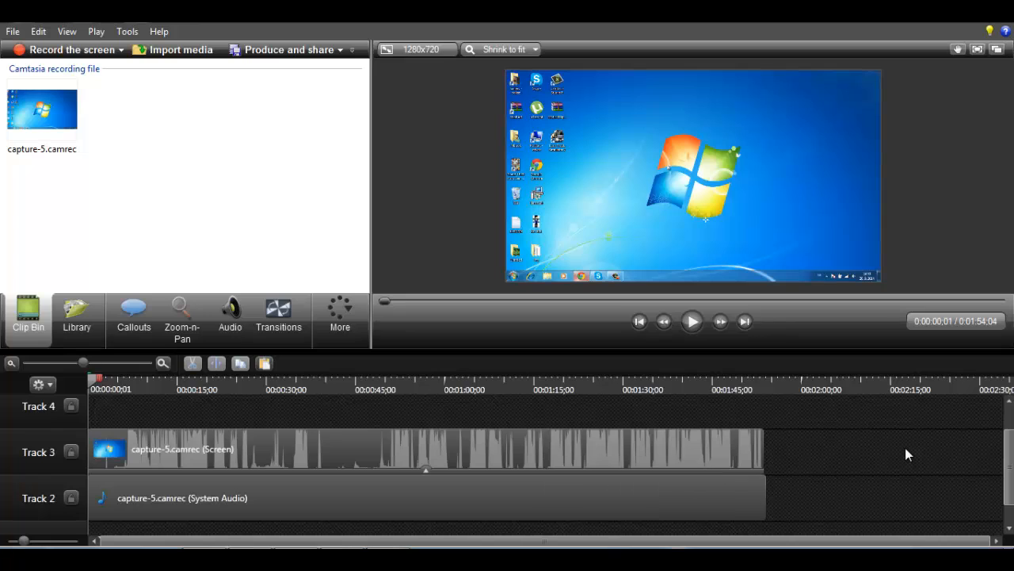
Step: Split the capture-5.camrec screen clip and its system audio clip at 0:00:17;00
drag(93, 383, 220, 405)
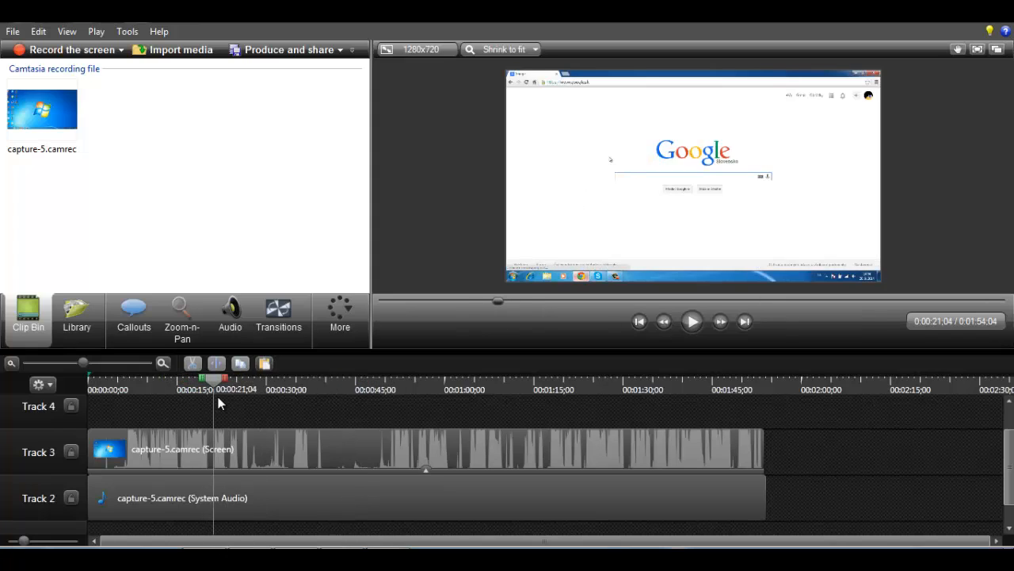
drag(215, 396, 187, 401)
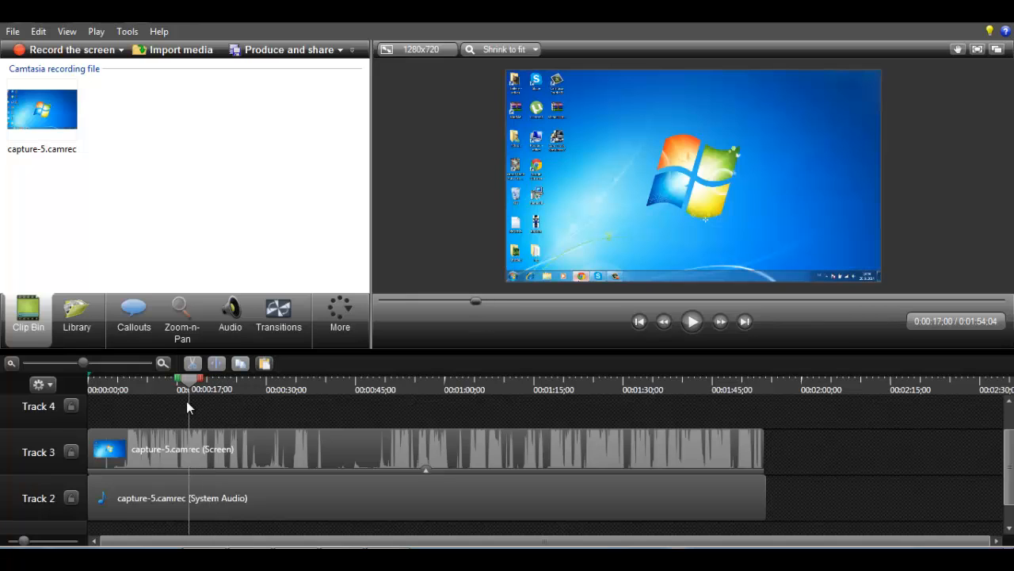
click(202, 448)
click(217, 363)
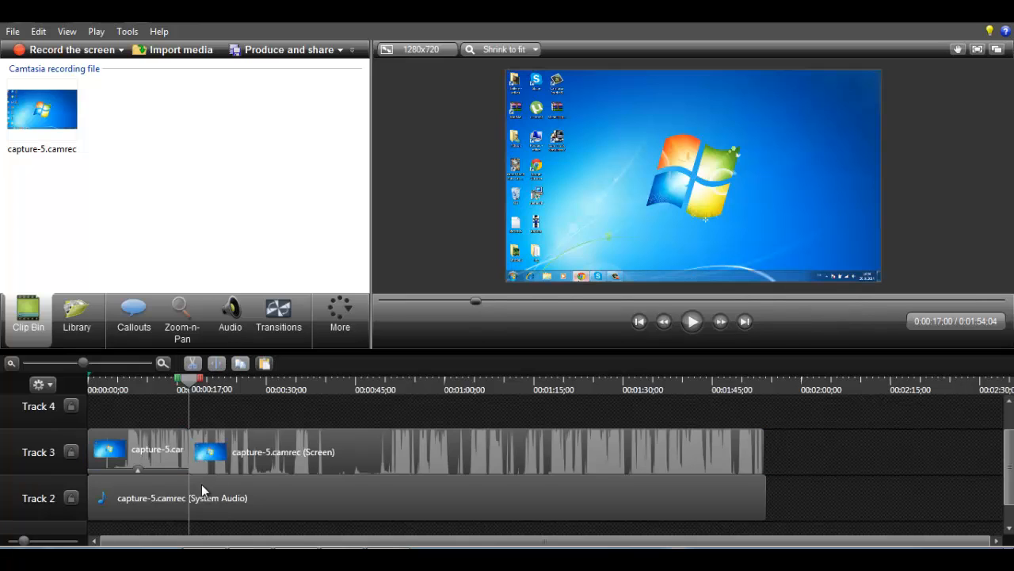
click(197, 494)
click(217, 363)
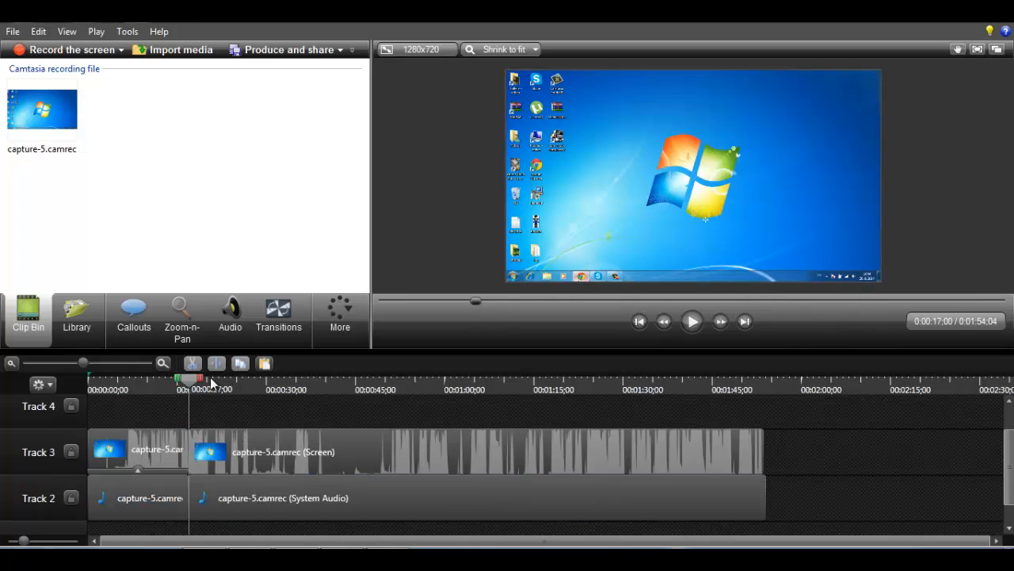
Step: Split the second screen clip and the second system audio clip at 0:01:32;20
drag(188, 382, 349, 388)
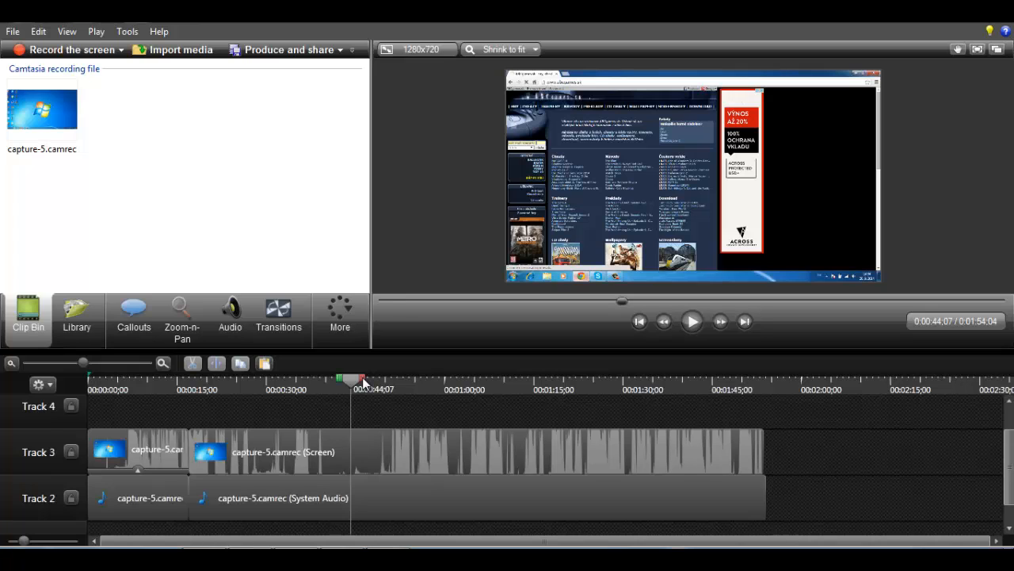
mouse_move(363, 383)
mouse_down()
mouse_move(723, 383)
mouse_move(648, 384)
mouse_up()
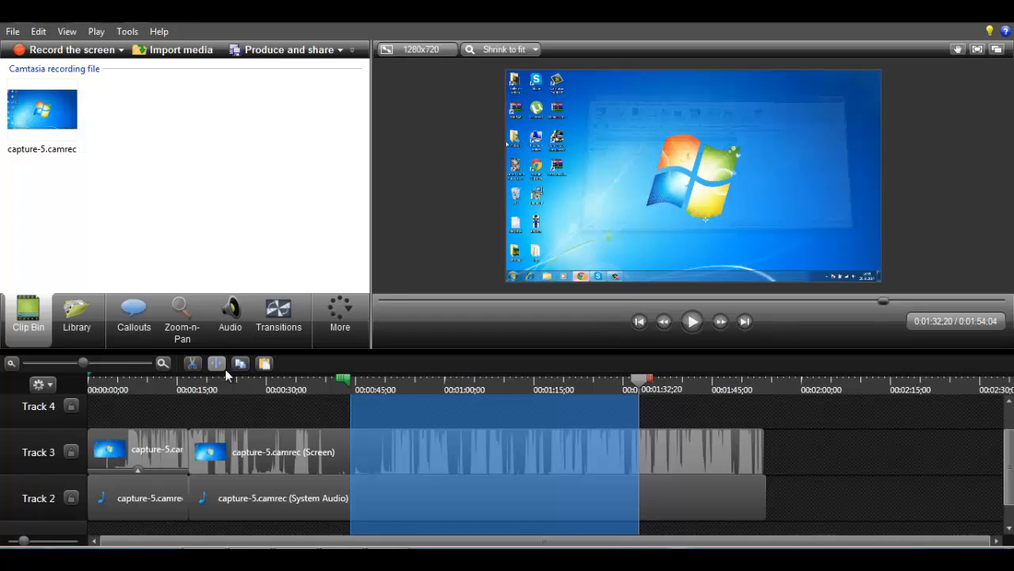
click(574, 448)
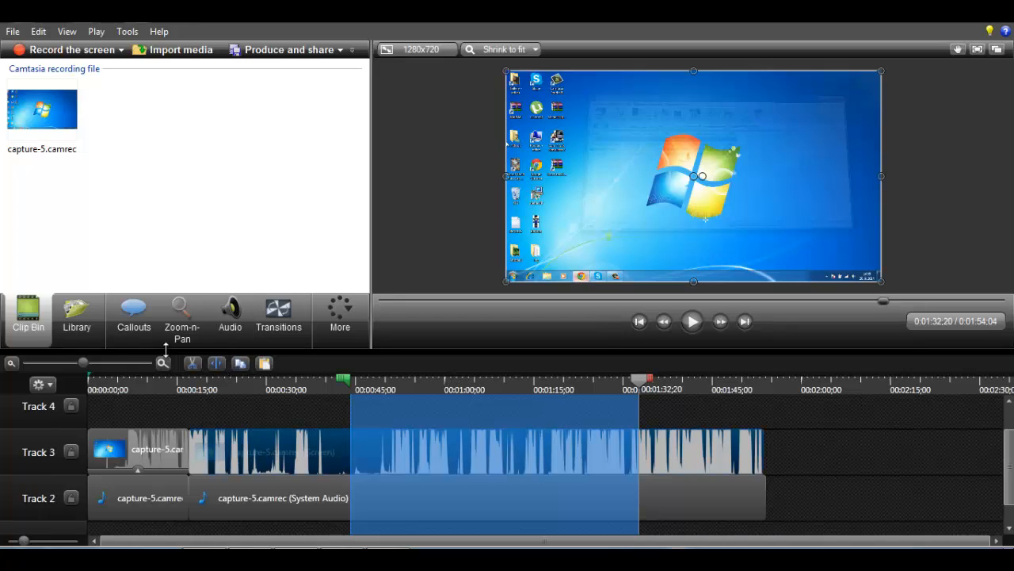
click(215, 363)
click(560, 499)
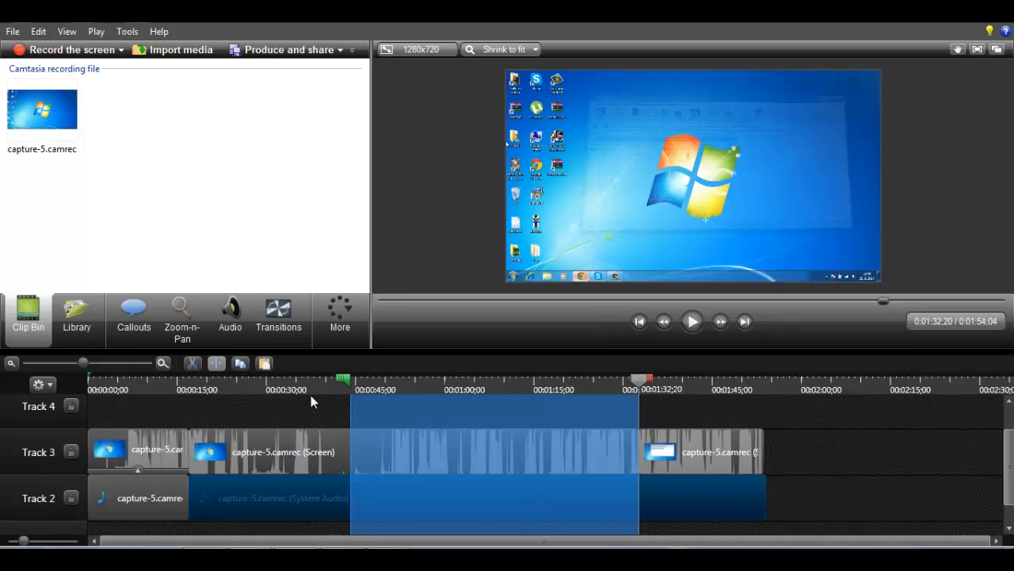
click(216, 364)
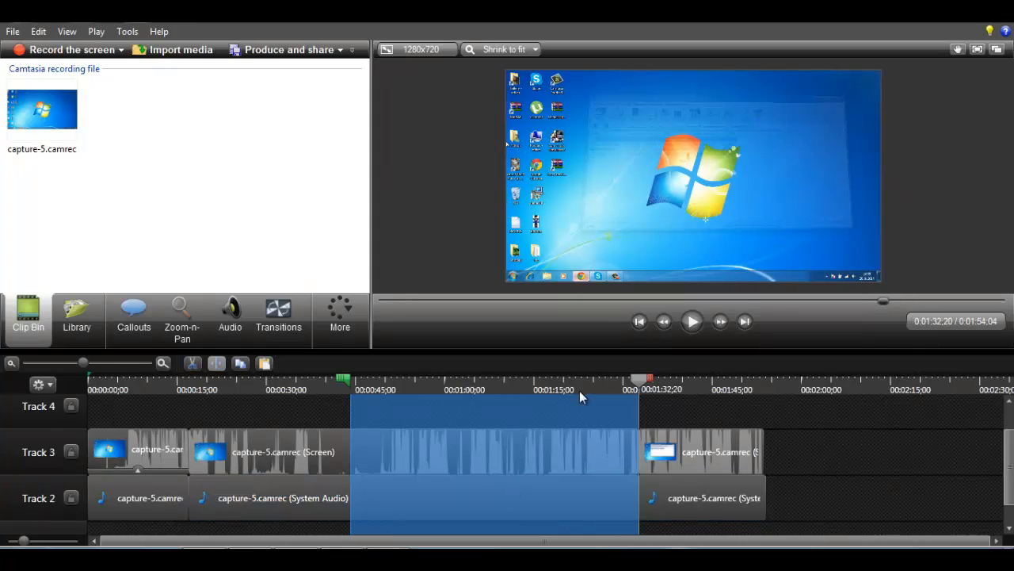
Step: Set the first screen clip's speed to 150% and move the second screen clip directly against its end
mouse_move(639, 382)
mouse_down()
mouse_move(130, 387)
mouse_move(172, 388)
mouse_up()
click(190, 390)
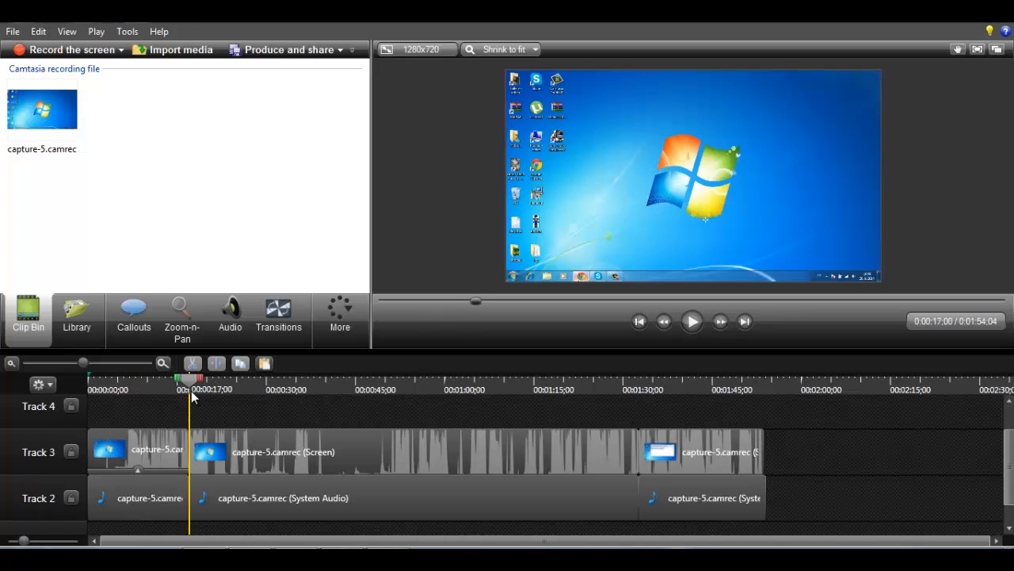
click(125, 452)
right_click(126, 454)
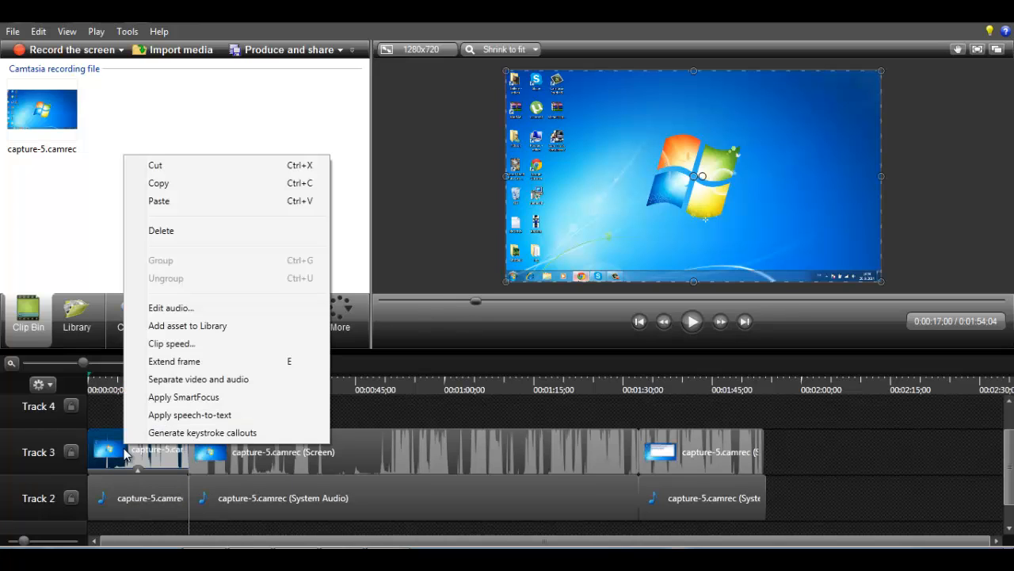
click(176, 345)
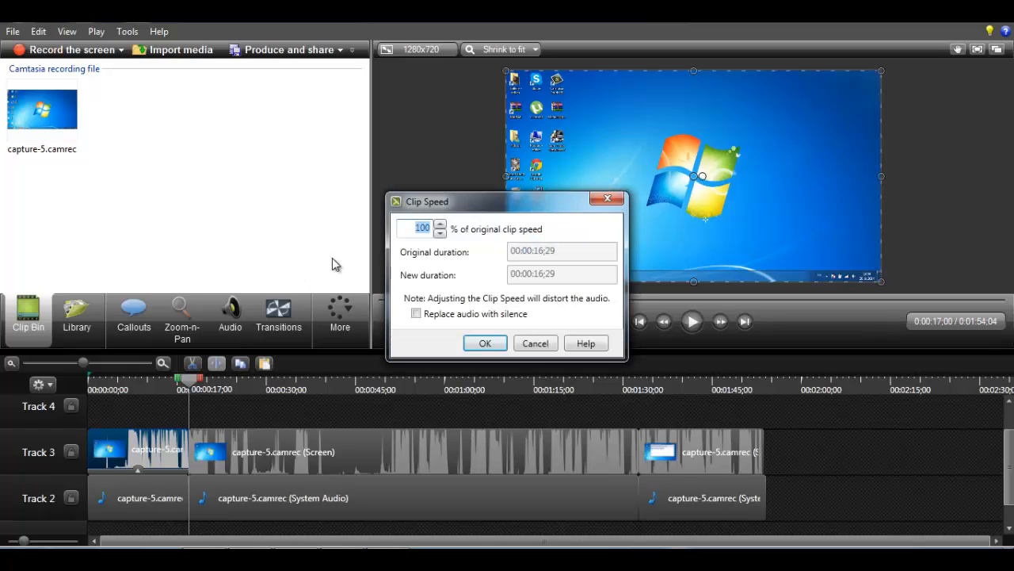
key(BackSpace)
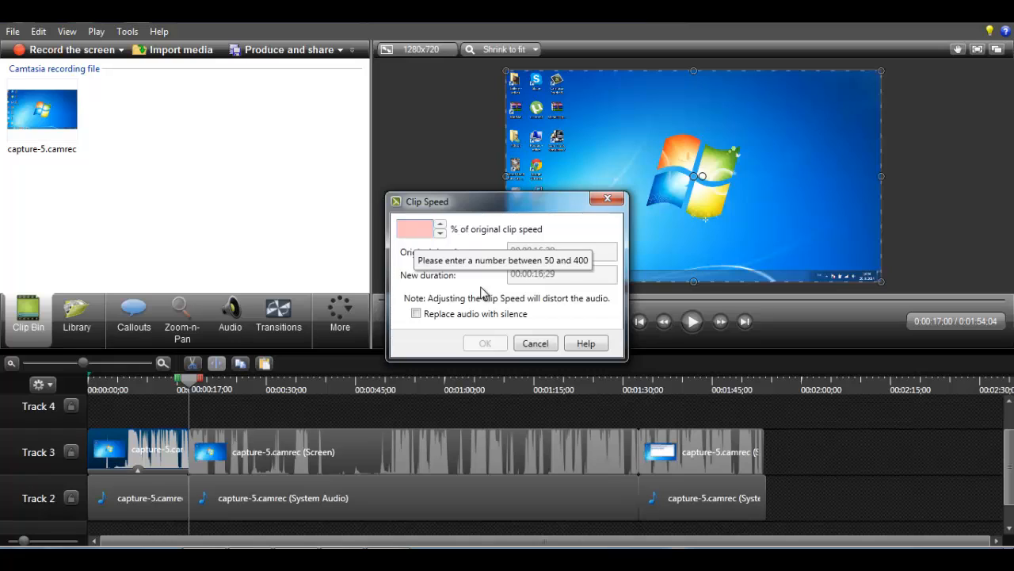
text(150)
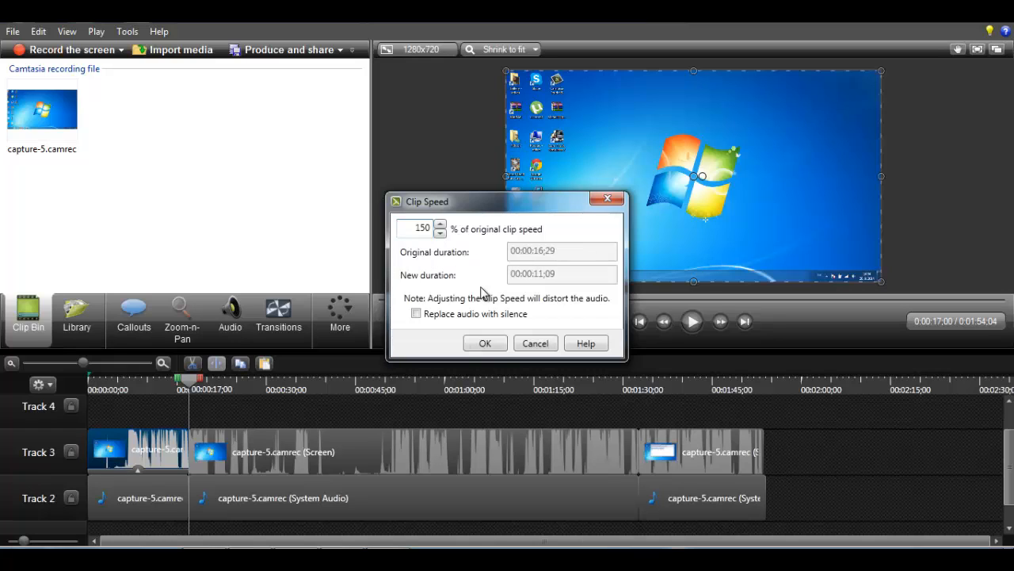
click(497, 344)
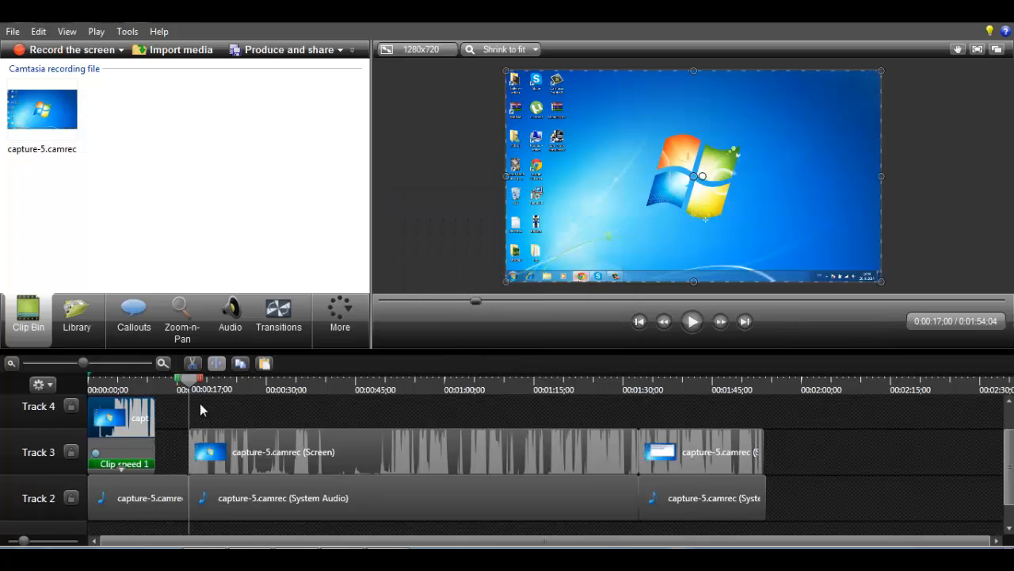
drag(283, 457, 241, 464)
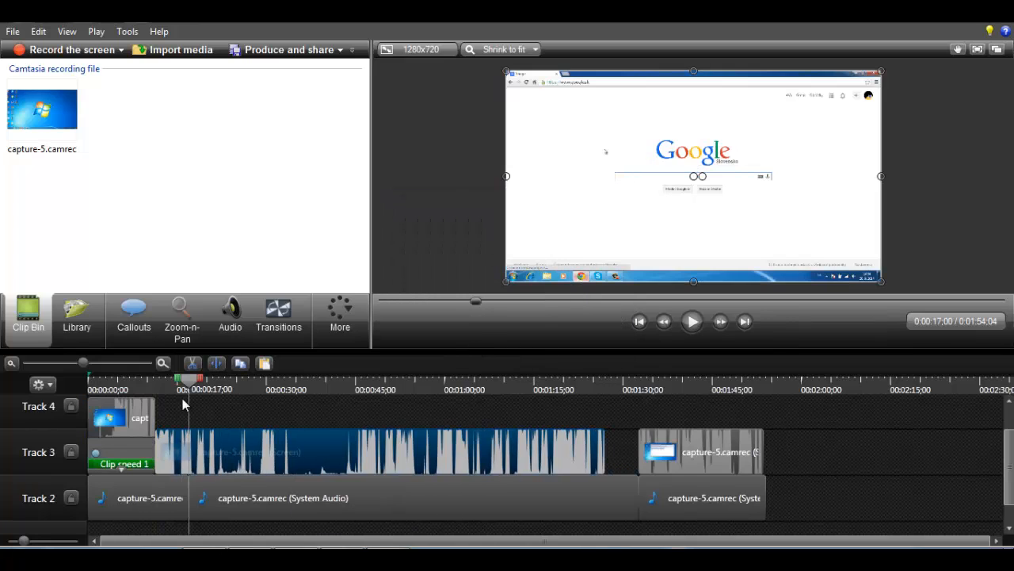
Step: Set the first system audio clip's speed to 150% and move the second audio clip directly against its end
drag(92, 388, 132, 396)
right_click(148, 504)
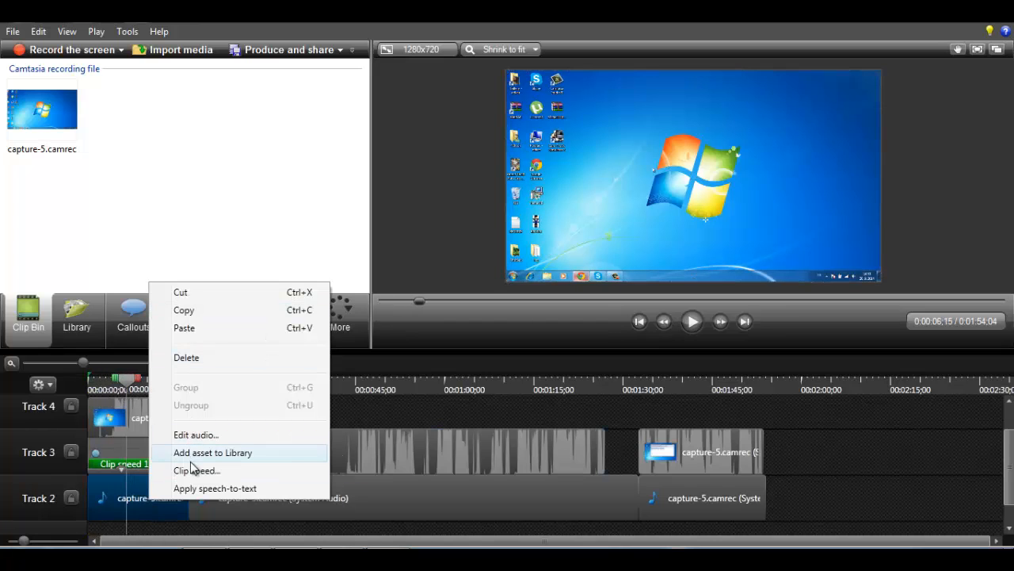
click(436, 253)
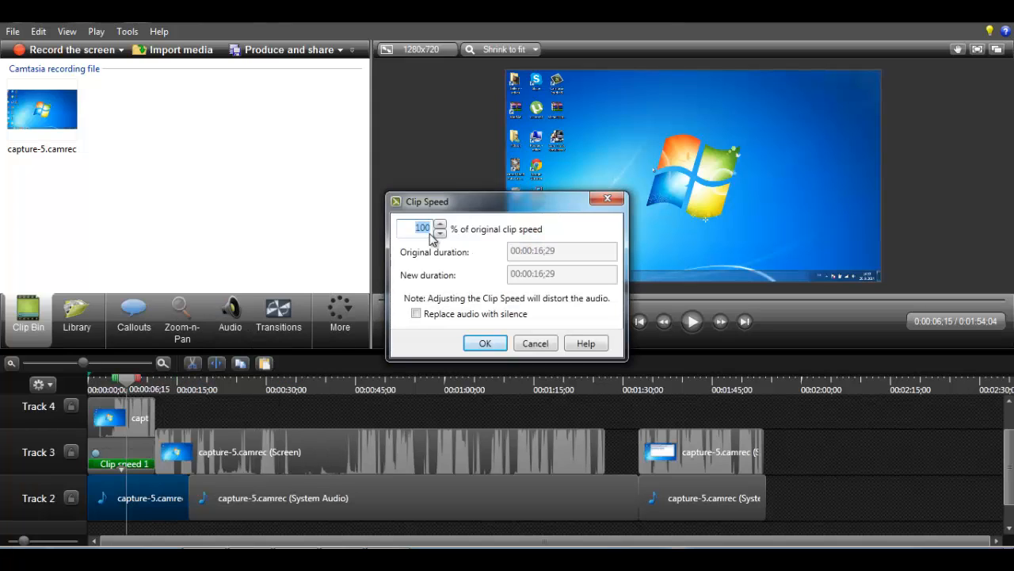
text(150)
click(485, 345)
drag(256, 493, 198, 492)
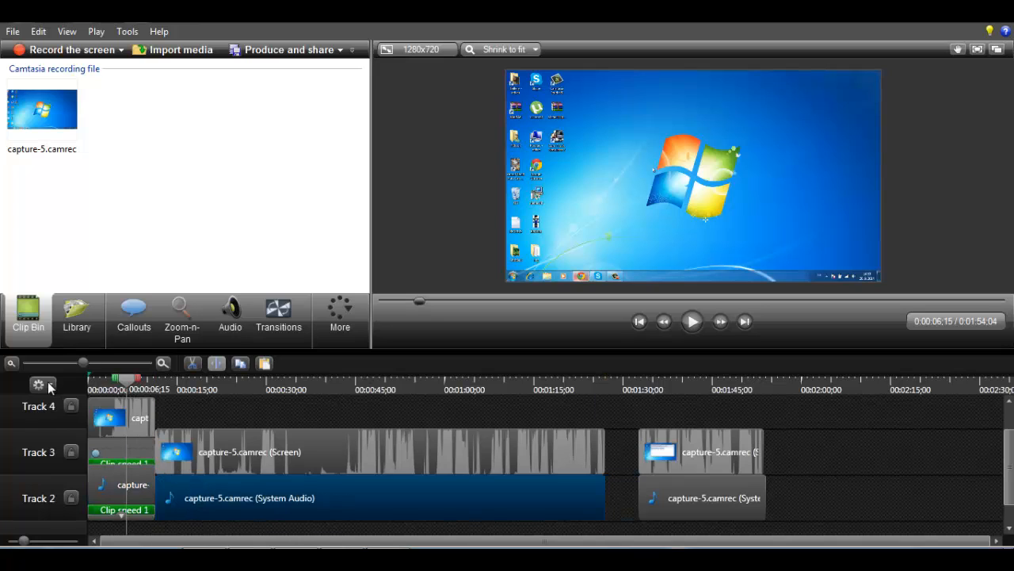
Step: Play the sped-up opening from the start and move the last screen and audio clips against the middle clips
click(89, 381)
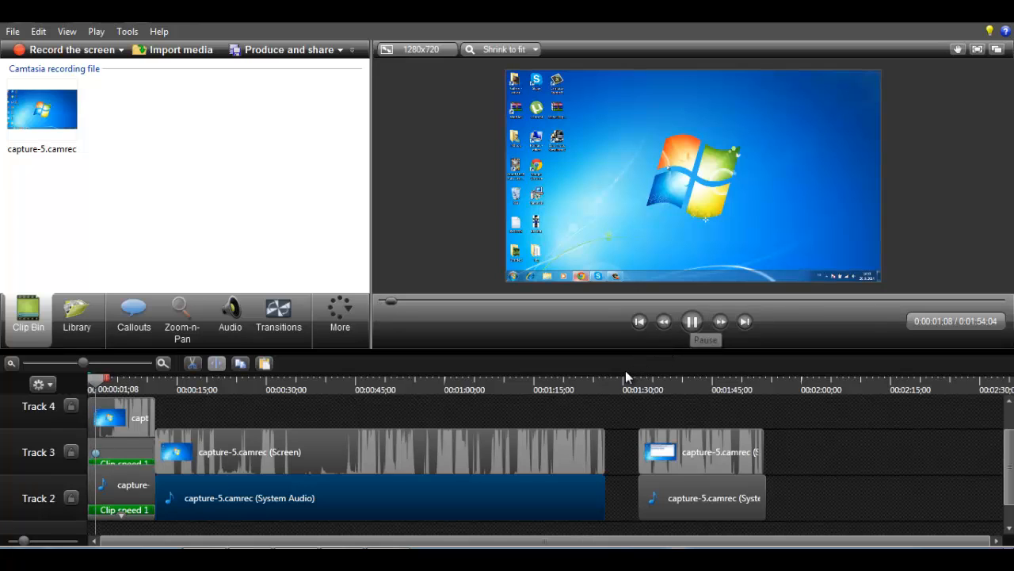
drag(668, 451, 623, 449)
drag(682, 491, 655, 400)
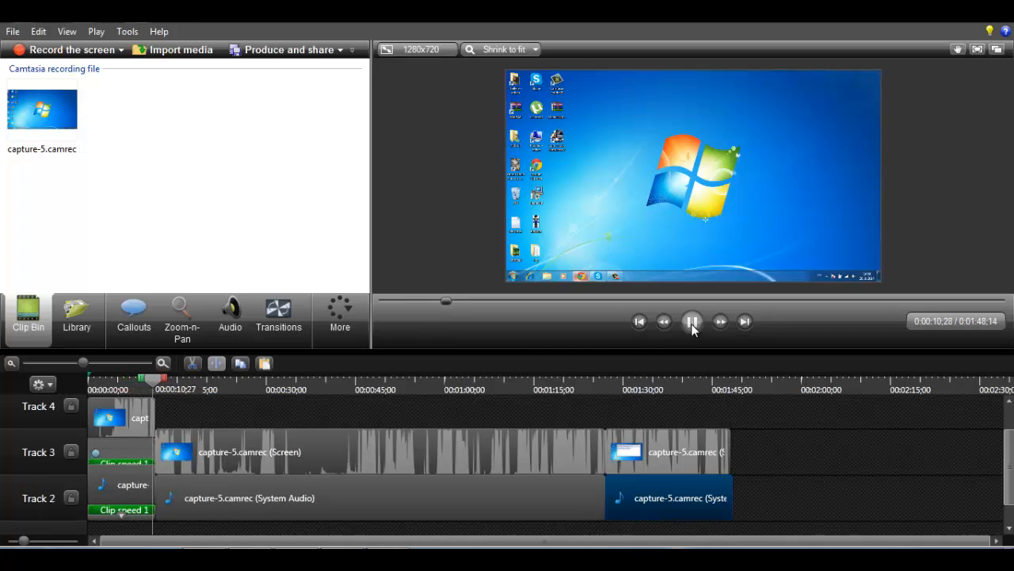
click(89, 381)
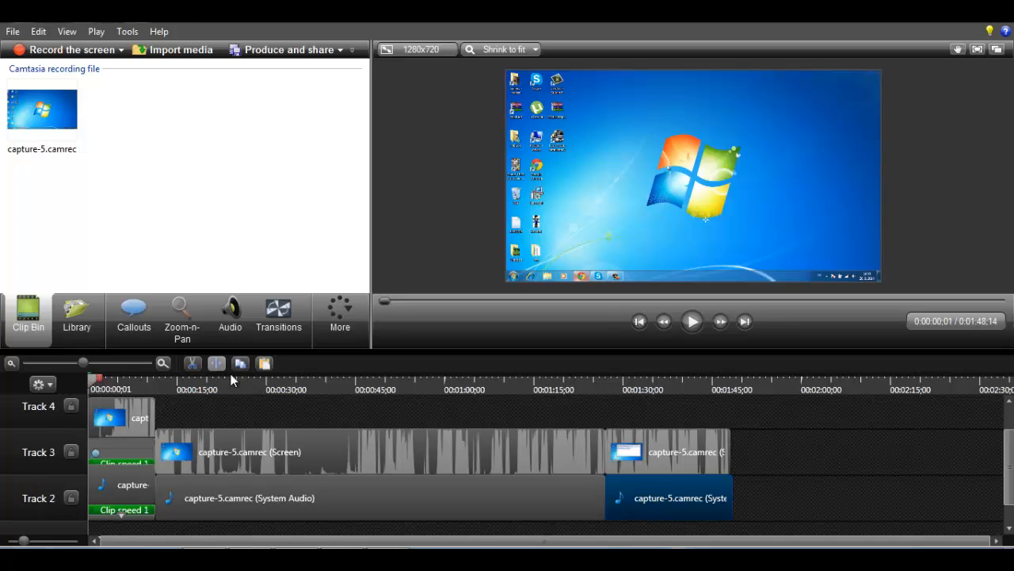
Step: Set the speed of the last screen clip, starting at 0:01:27;00, to 50%
key(ctrl+z)
drag(90, 378, 614, 424)
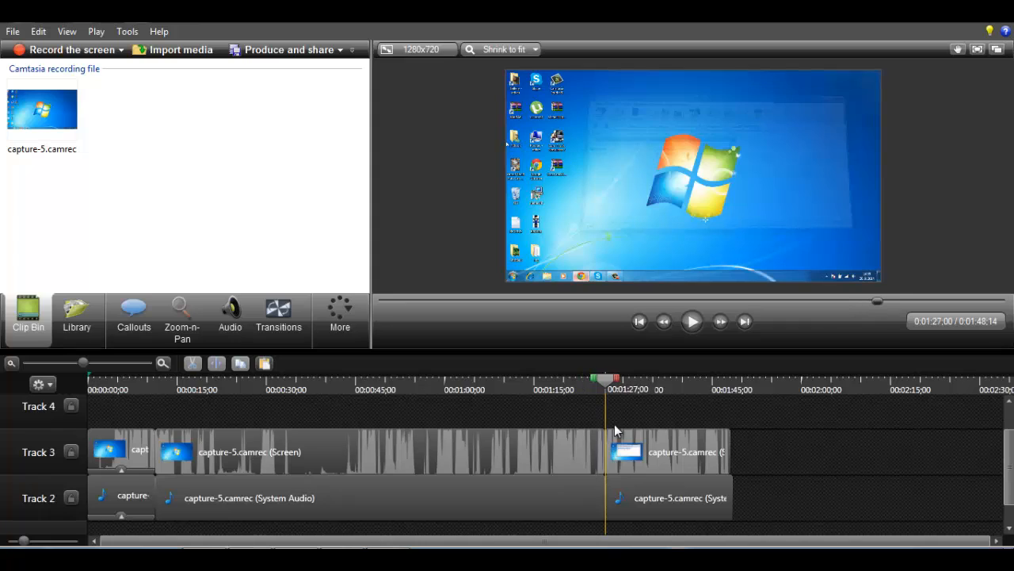
right_click(687, 457)
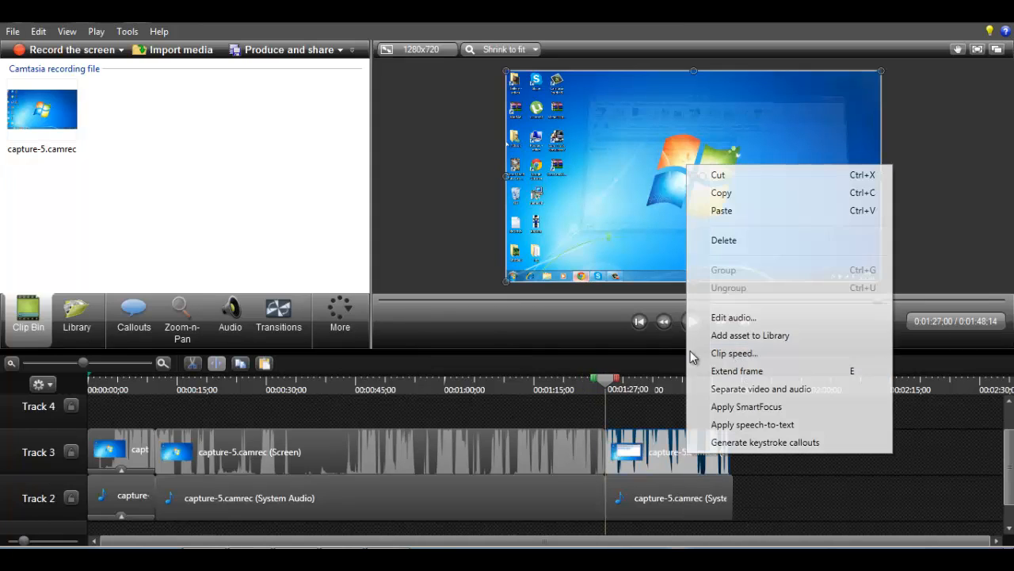
click(580, 317)
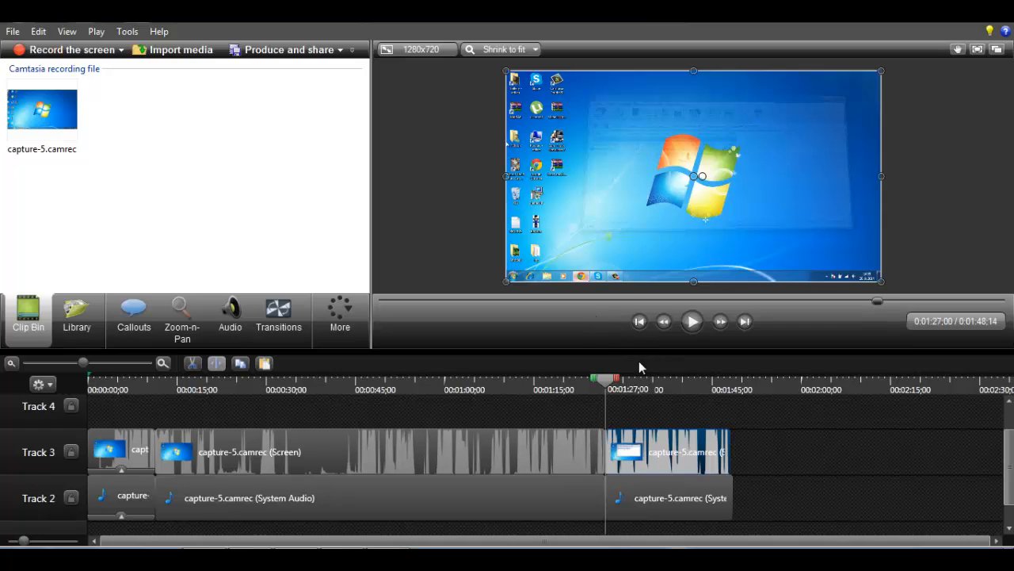
text(50)
click(485, 343)
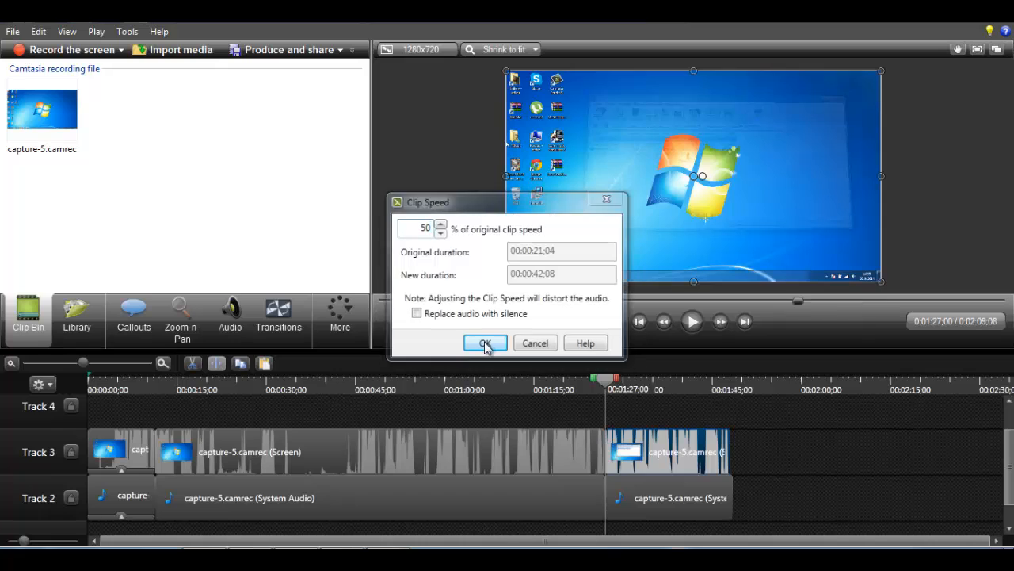
Step: Set the last system audio clip's speed to 50%
click(669, 499)
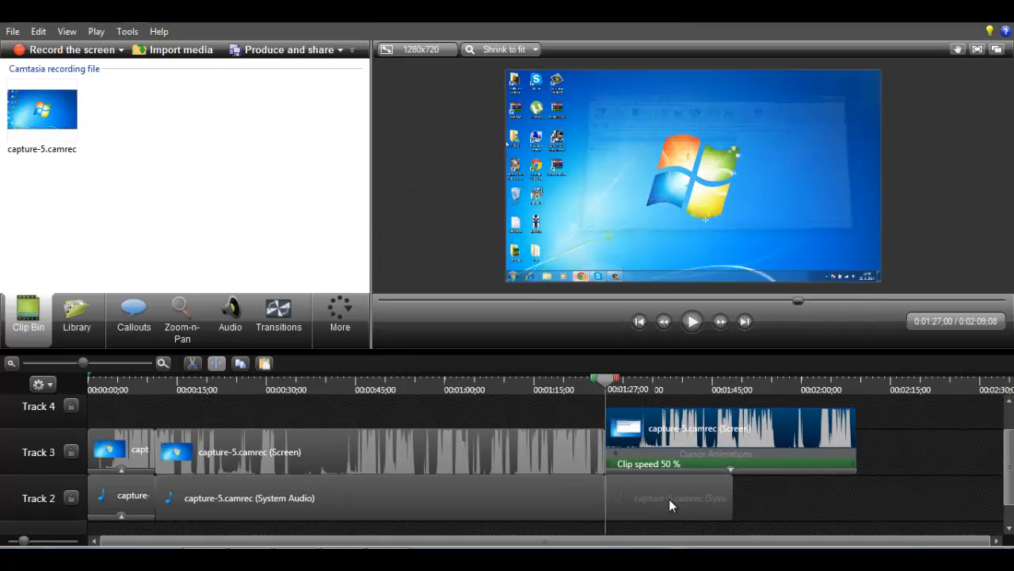
right_click(670, 497)
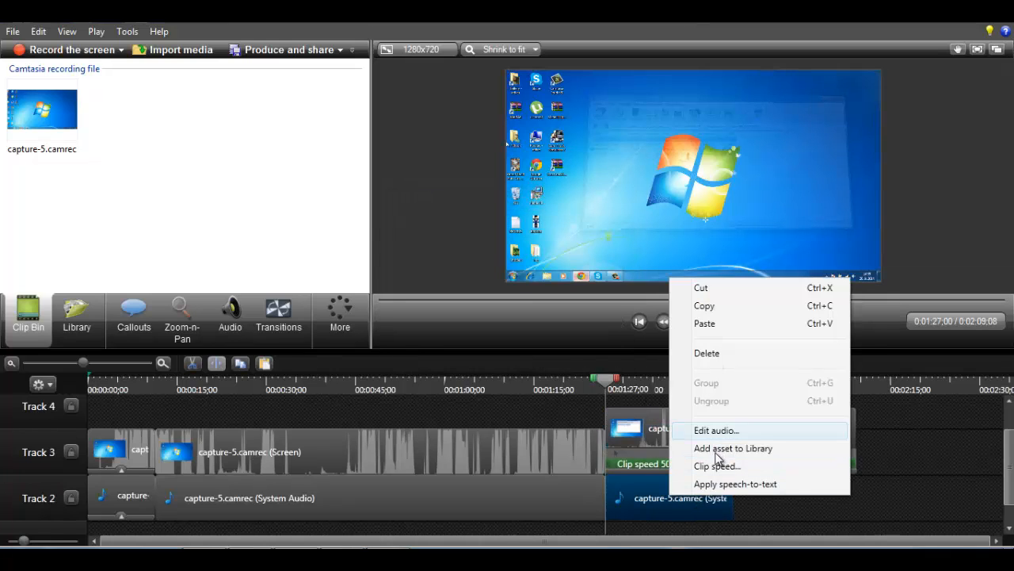
click(720, 471)
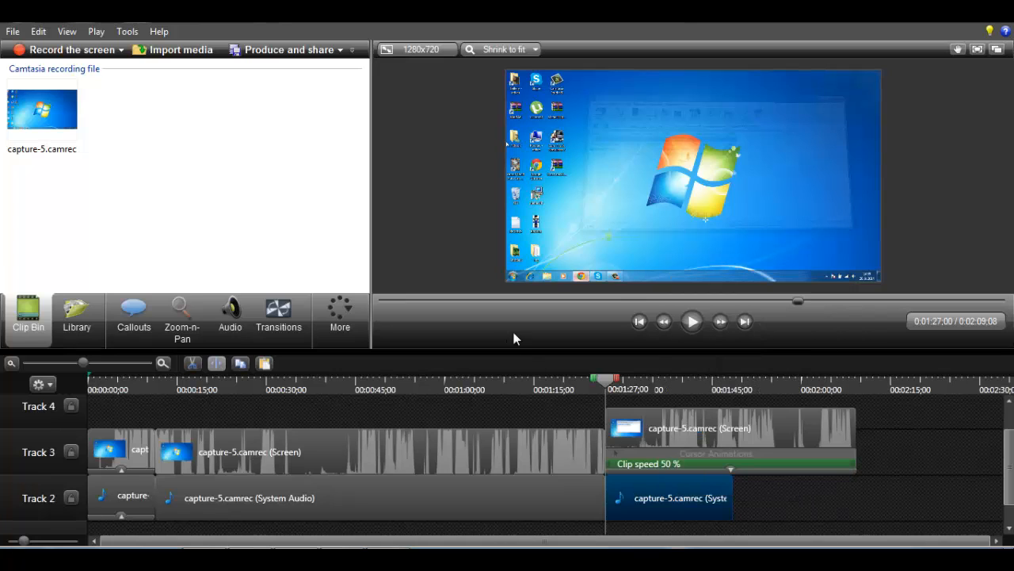
key(BackSpace)
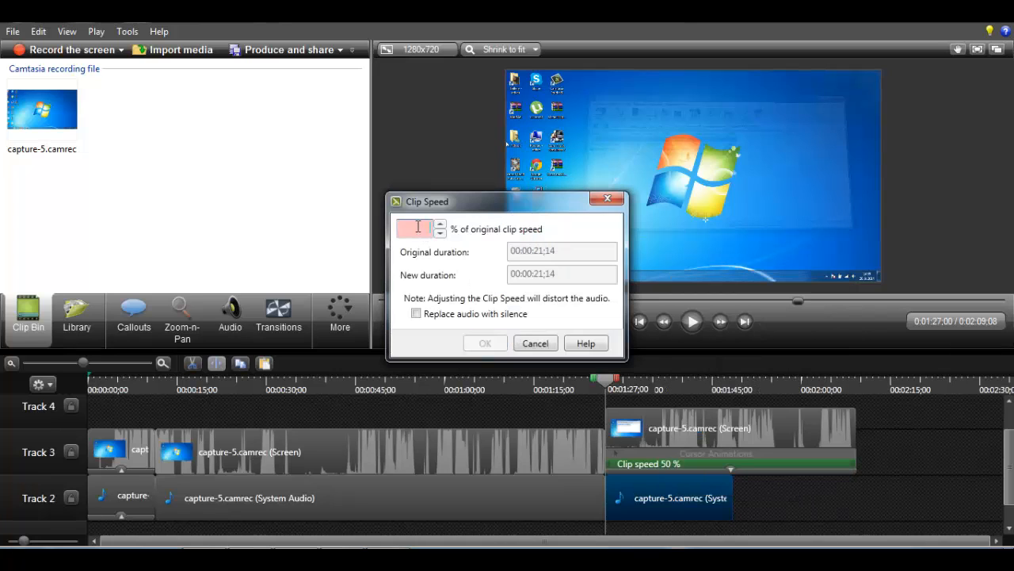
text(50)
click(485, 342)
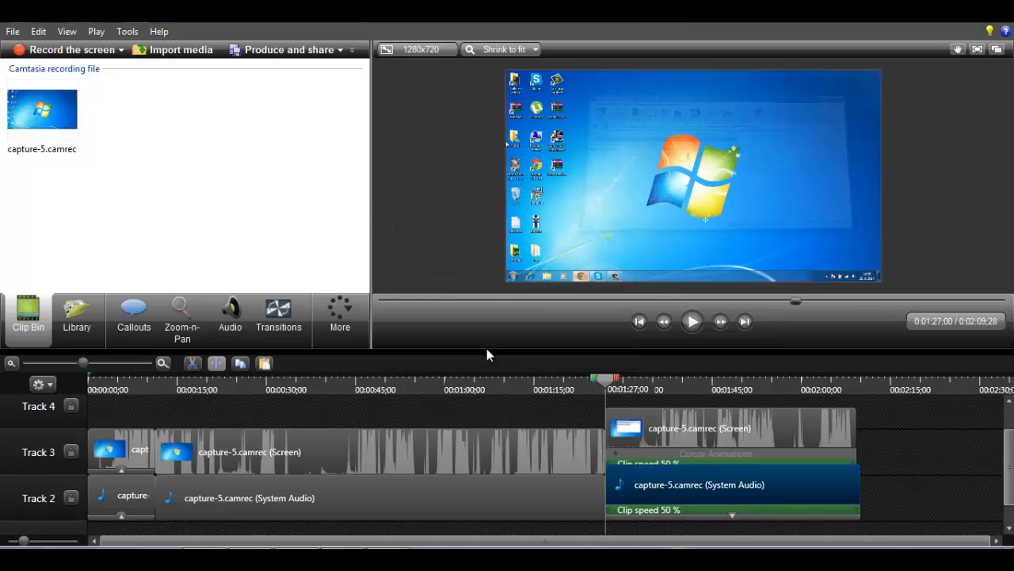
Step: Play back the transition into the slowed-down last section from 0:01:24;04
click(585, 388)
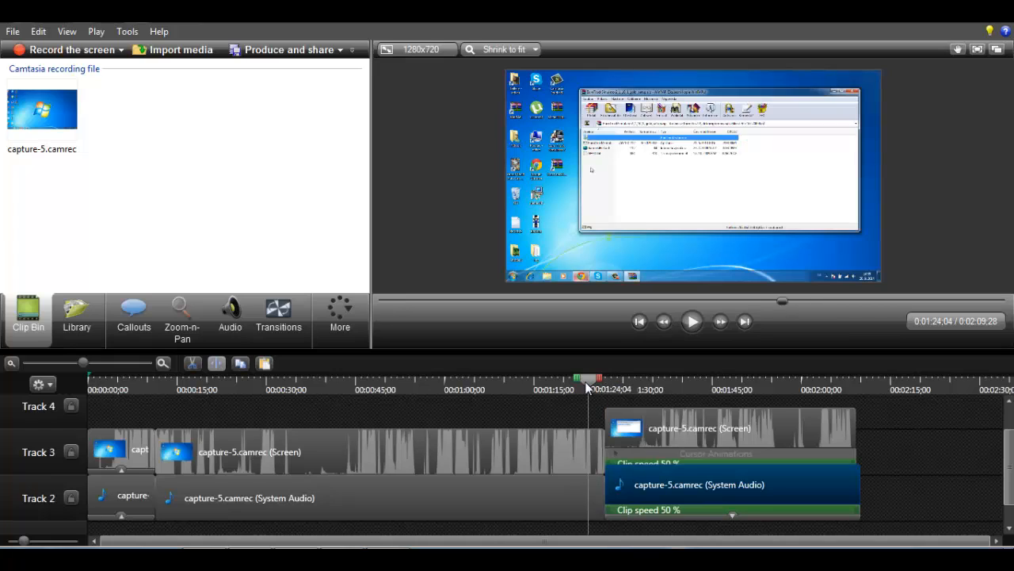
click(691, 322)
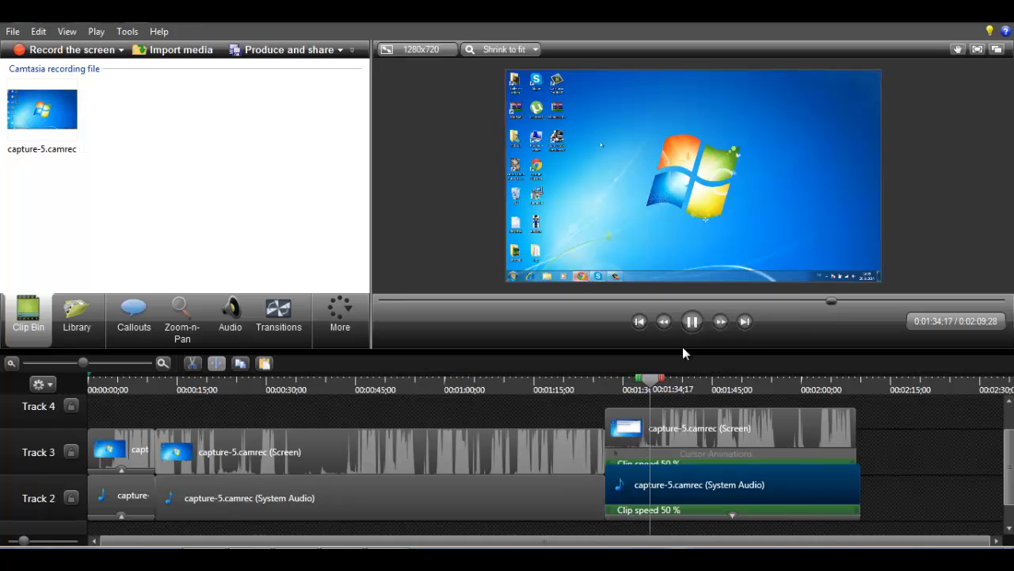
click(692, 321)
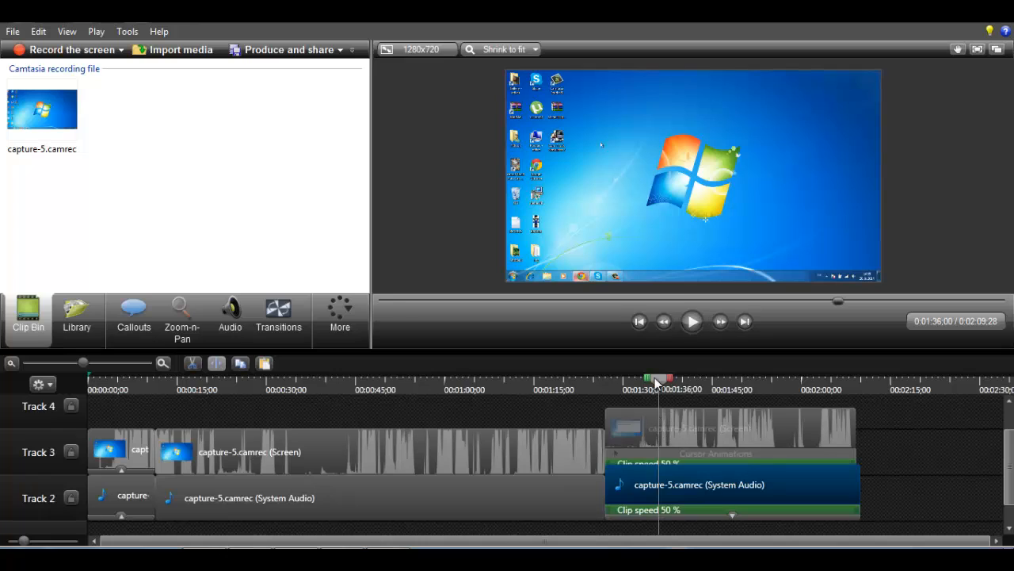
Step: Play back the sped-up first section from the beginning of the timeline into the middle clip
drag(658, 383, 382, 383)
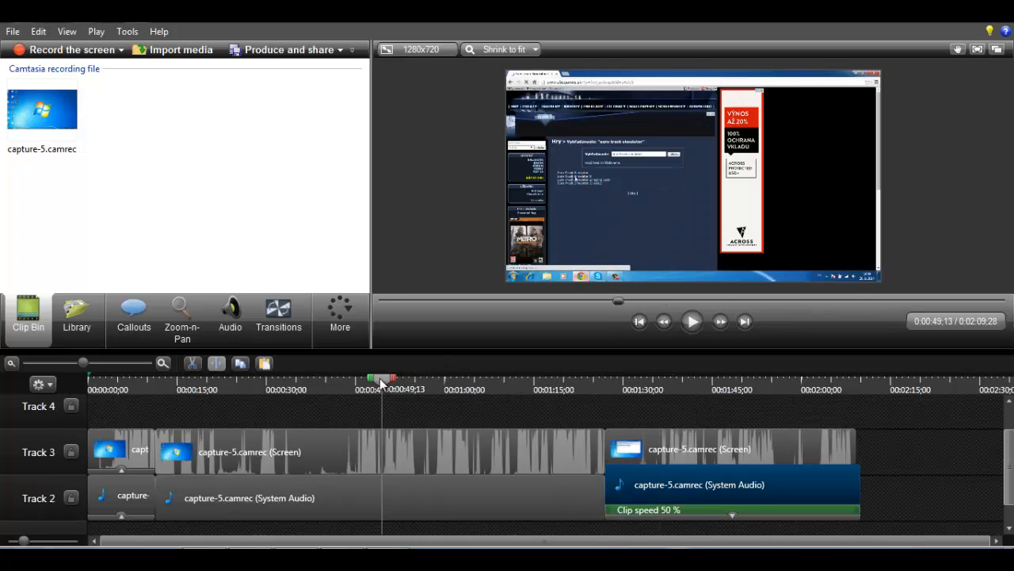
drag(229, 384, 50, 382)
click(48, 384)
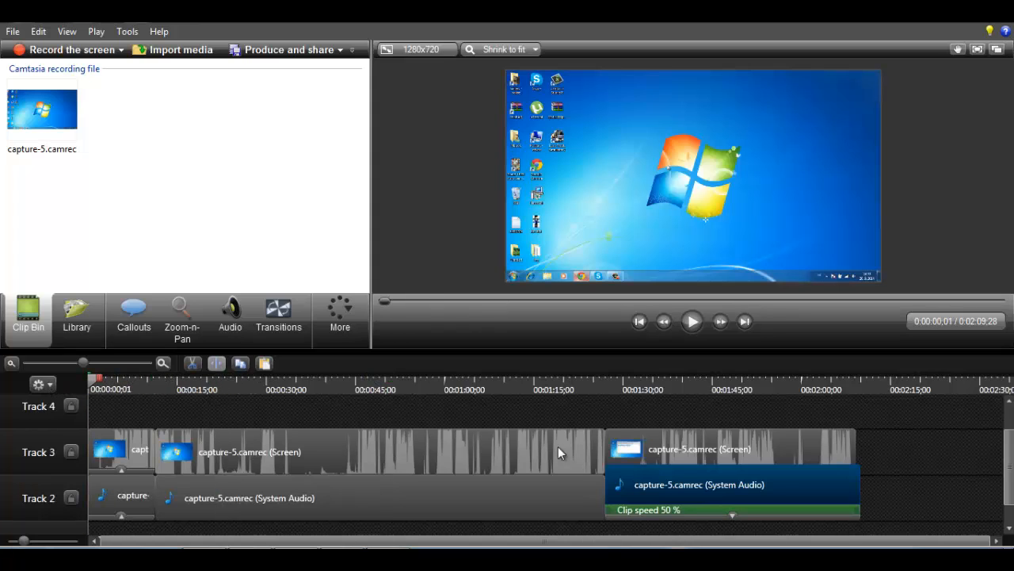
click(630, 480)
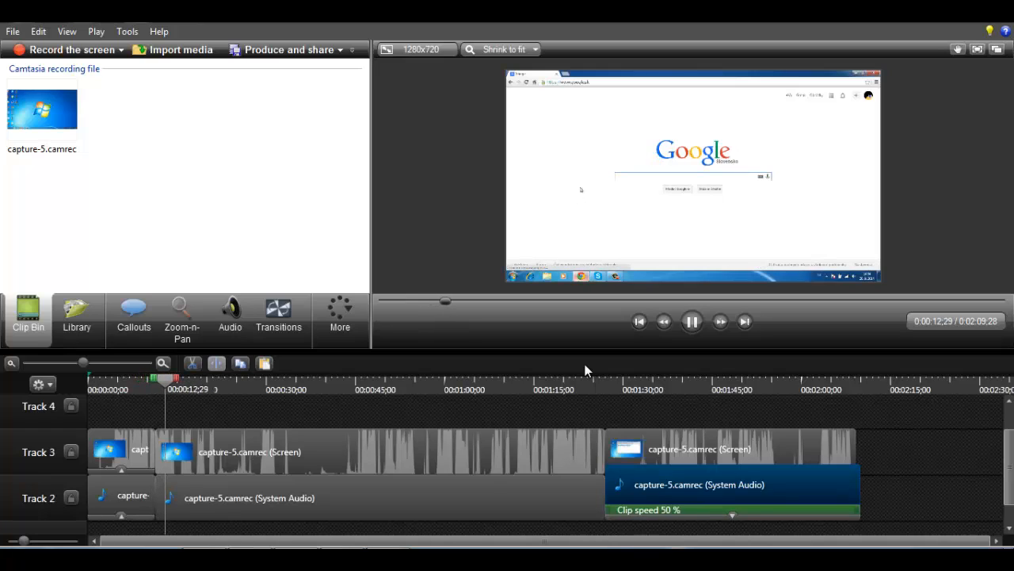
click(691, 321)
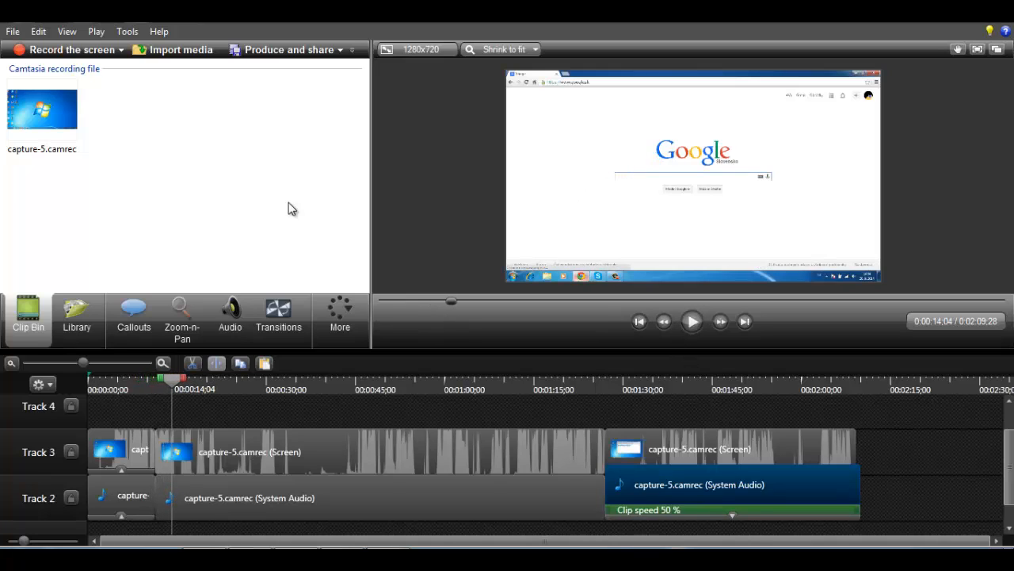